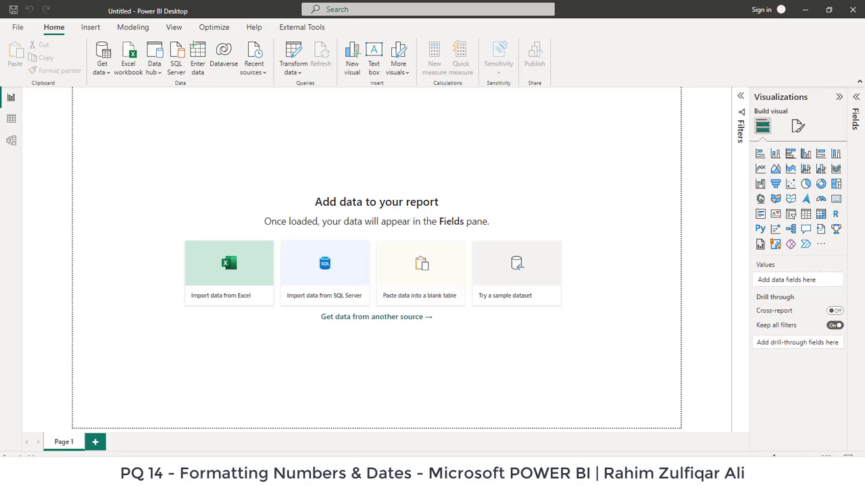
# Switch to the Excel workbook Formatting Numbers and Dates.xlsx with Alt+Tab
pyautogui.hotkey('alt', 'Tab')
pyautogui.click(206, 213)
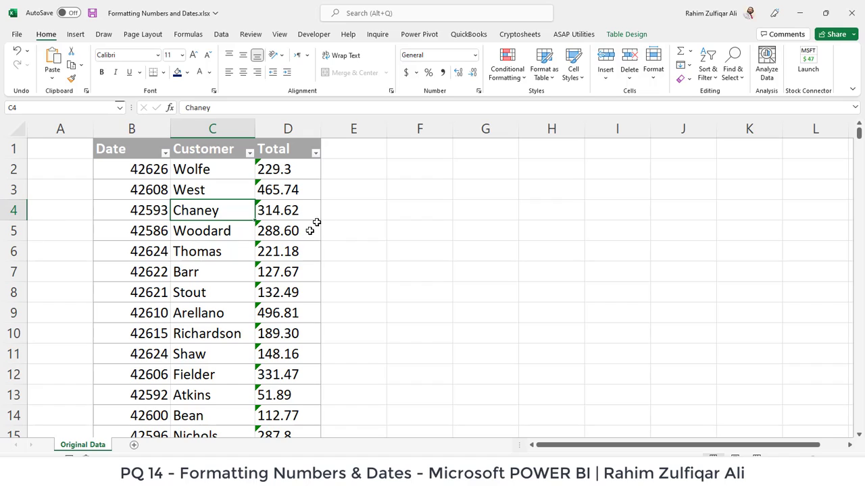
pyautogui.click(367, 216)
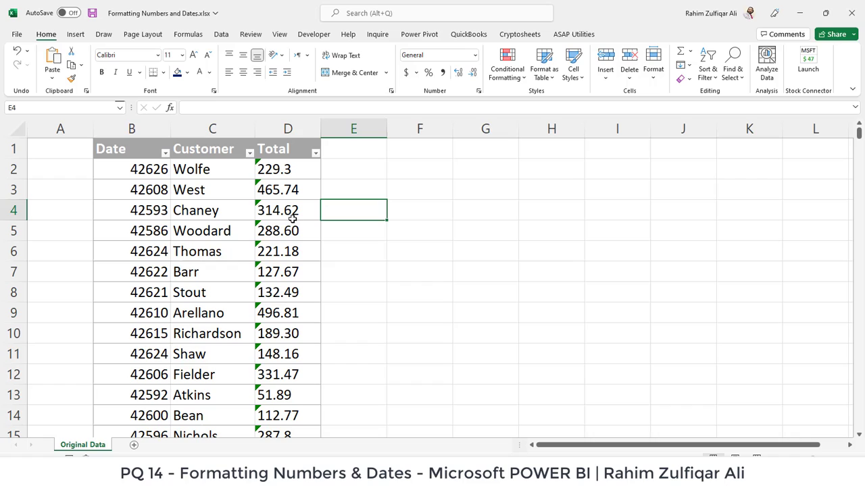
pyautogui.click(133, 171)
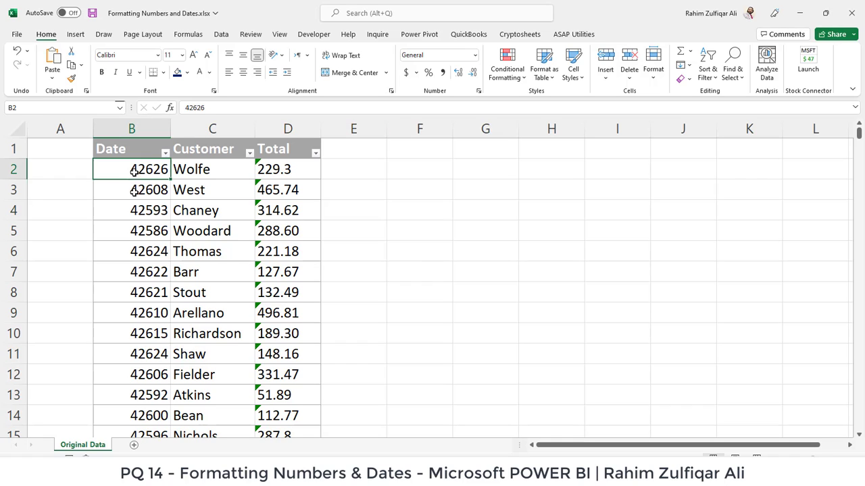
pyautogui.moveTo(135, 171); pyautogui.dragTo(142, 389)
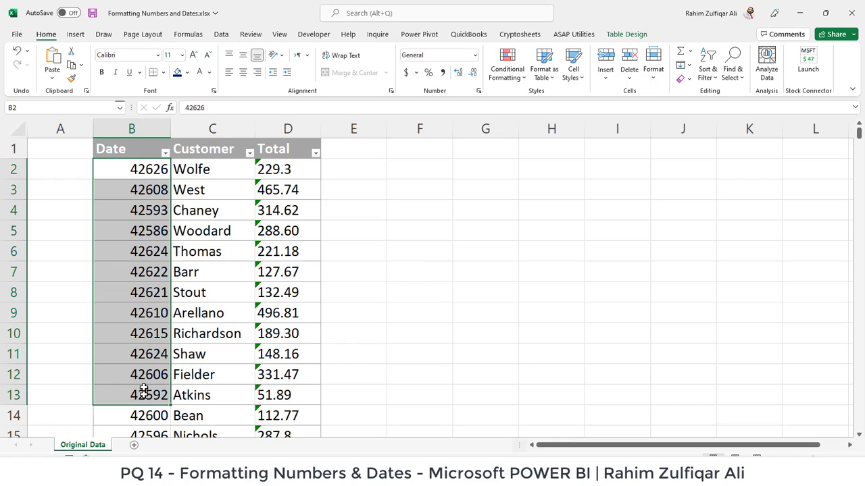
pyautogui.click(140, 210)
pyautogui.click(135, 174)
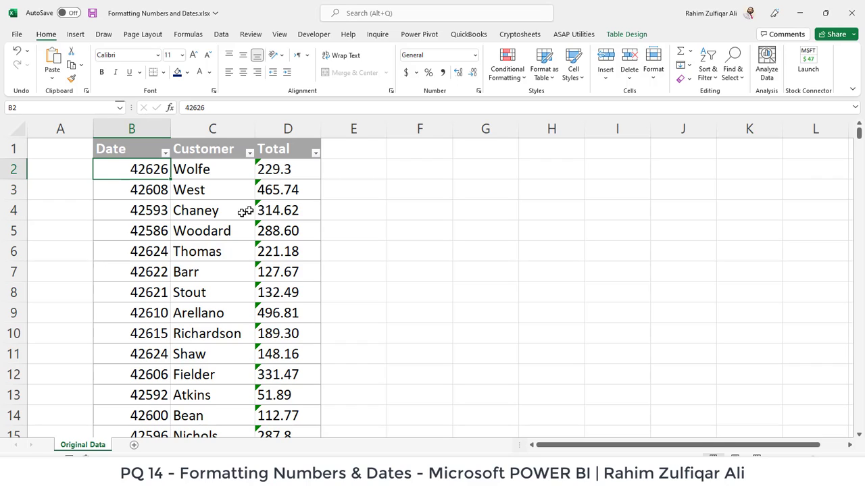
pyautogui.click(291, 172)
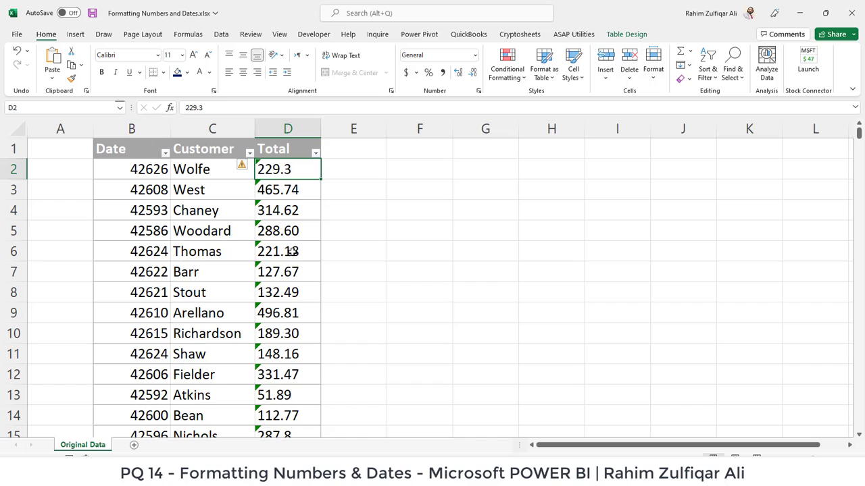
pyautogui.click(402, 170)
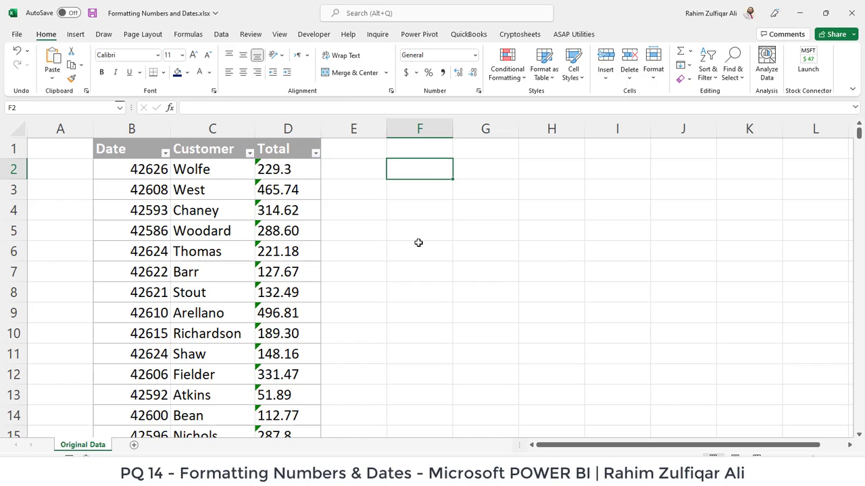
pyautogui.write('=isnum')
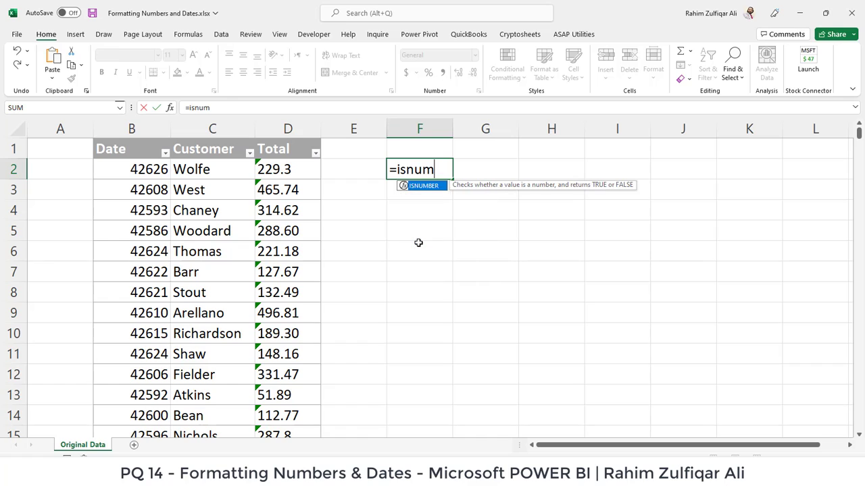
pyautogui.press('Tab')
pyautogui.press('Left')
pyautogui.press('Left')
pyautogui.write(')')
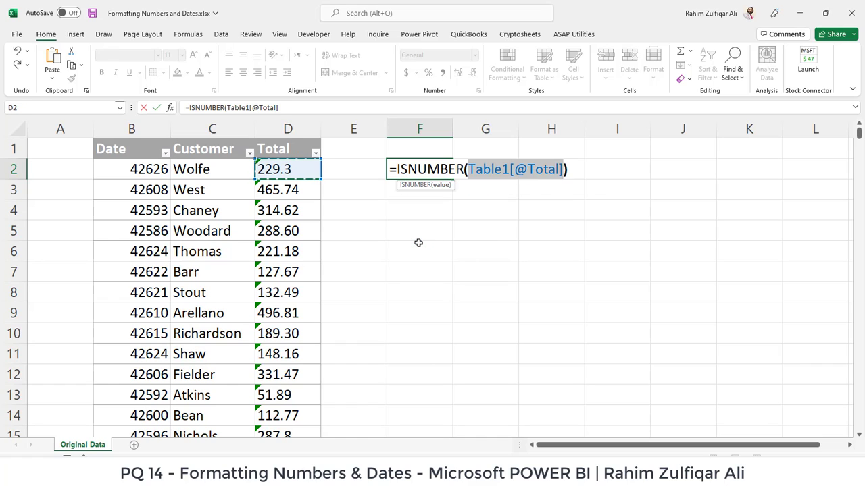
pyautogui.press('Return')
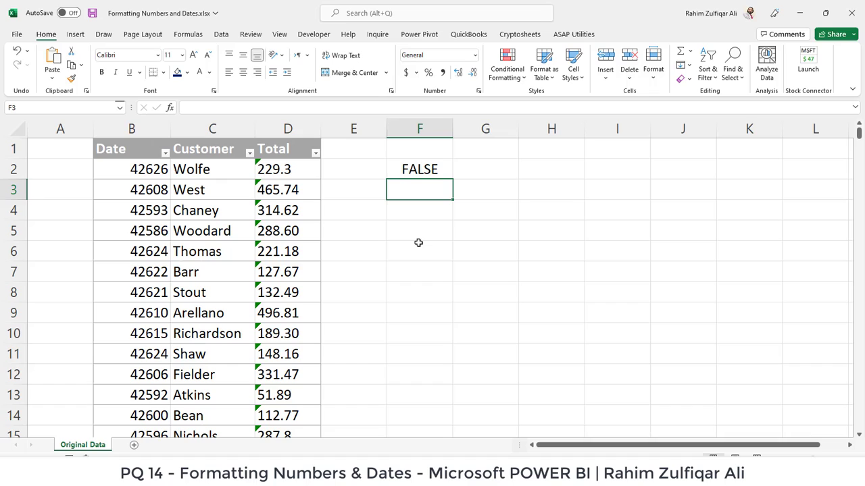
pyautogui.click(431, 169)
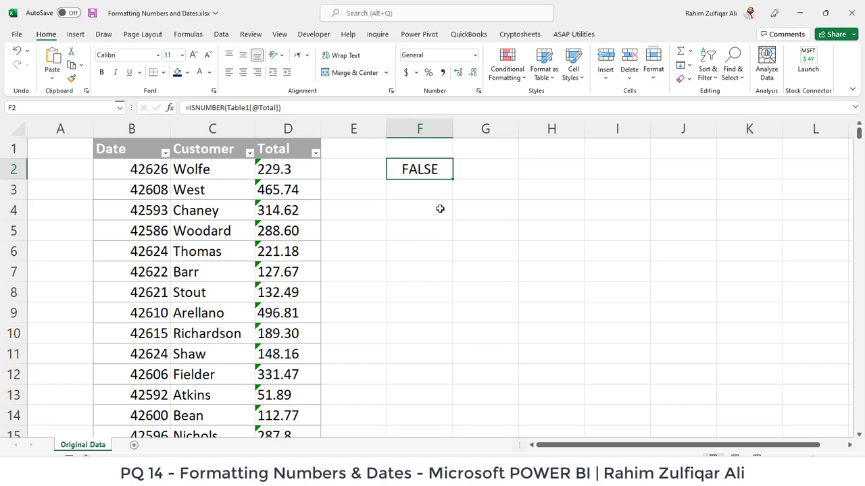
pyautogui.moveTo(293, 170); pyautogui.dragTo(290, 212)
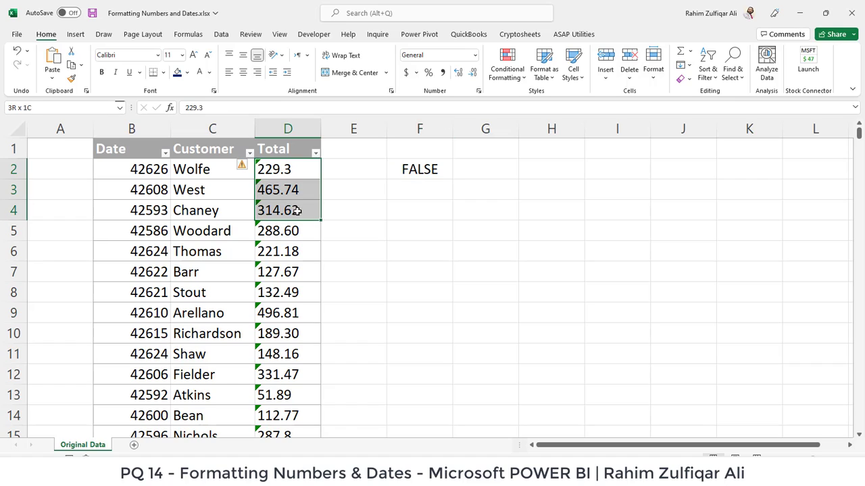
pyautogui.click(410, 169)
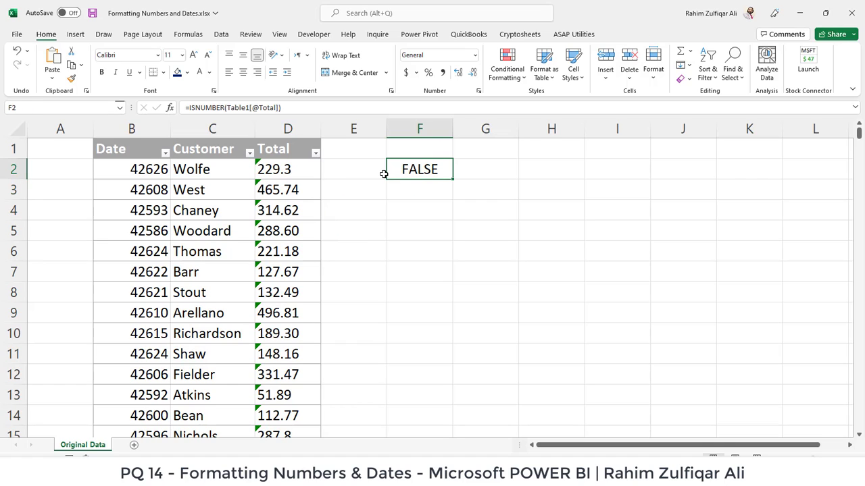
pyautogui.click(289, 174)
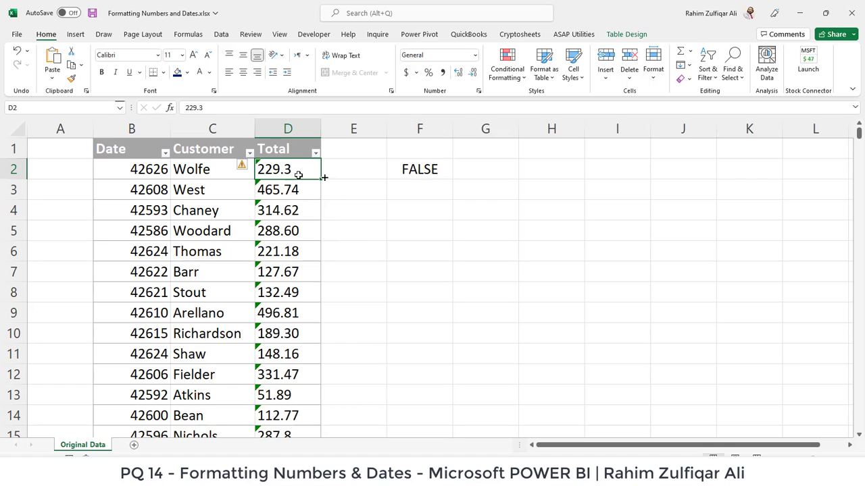
pyautogui.click(410, 168)
pyautogui.press('Delete')
pyautogui.click(417, 203)
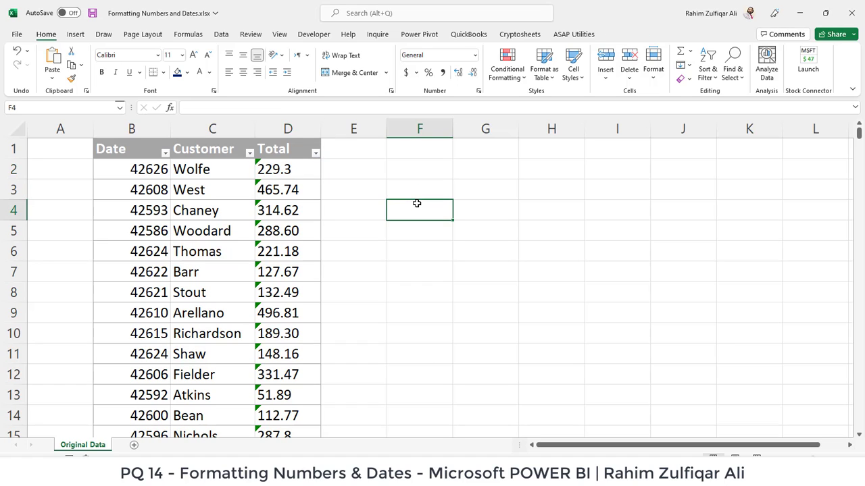
pyautogui.write('=s')
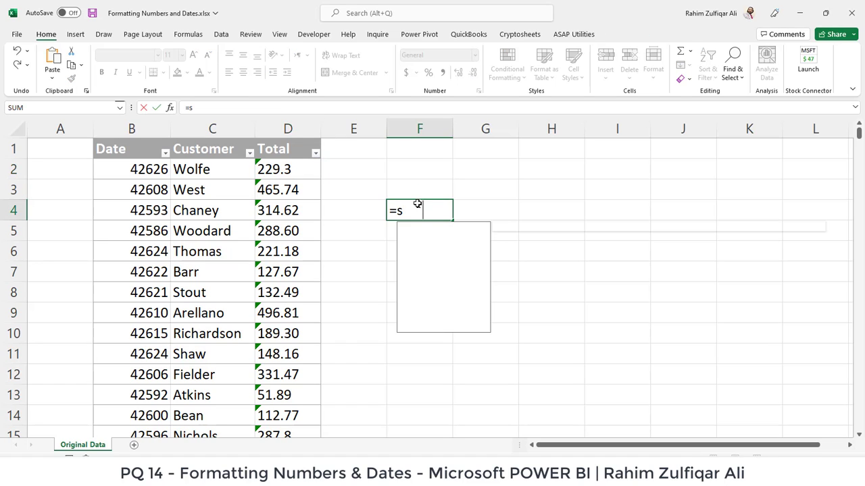
pyautogui.press('Tab')
pyautogui.click(417, 203)
pyautogui.write('=su')
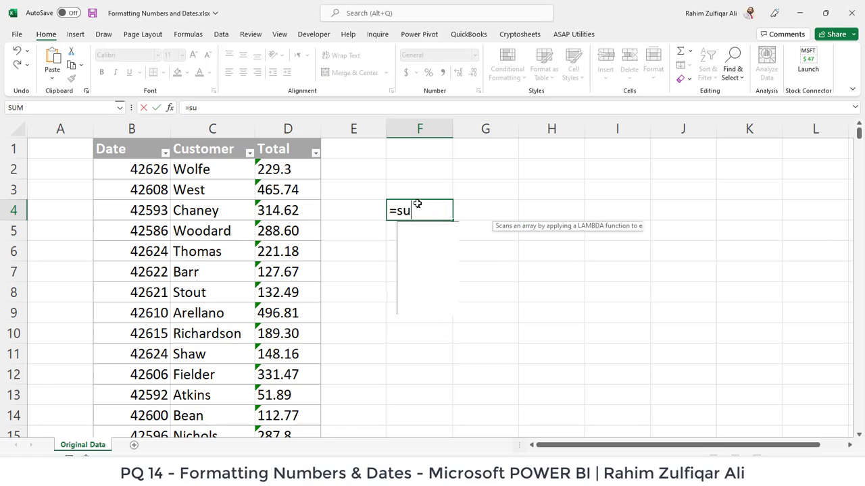
pyautogui.write('m')
pyautogui.press('Tab')
pyautogui.press('Left')
pyautogui.press('Left')
pyautogui.press('Up')
pyautogui.hotkey('shift', 'Down')
pyautogui.hotkey('shift', 'Down')
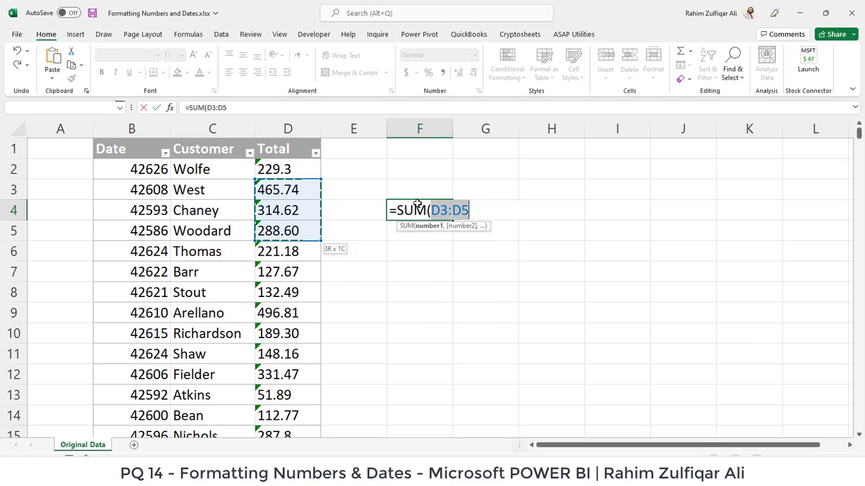
pyautogui.hotkey('shift', 'Down')
pyautogui.hotkey('shift', 'Down')
pyautogui.press('Return')
pyautogui.click(417, 204)
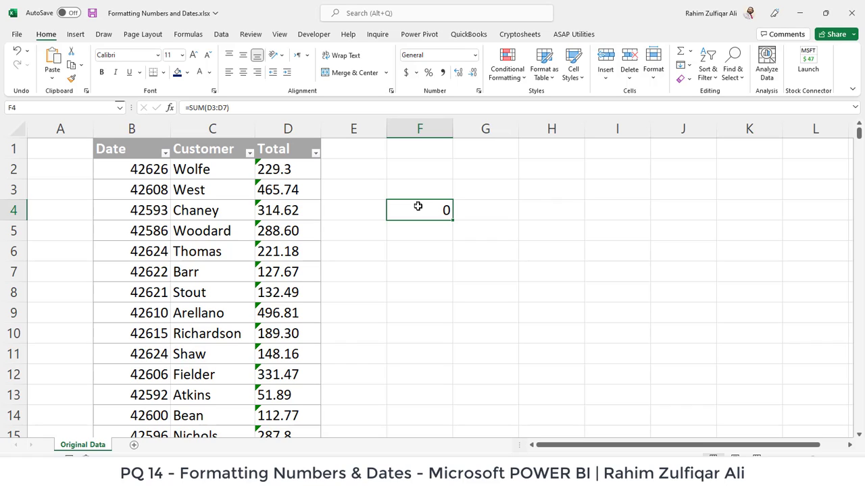
pyautogui.moveTo(284, 168); pyautogui.dragTo(305, 391)
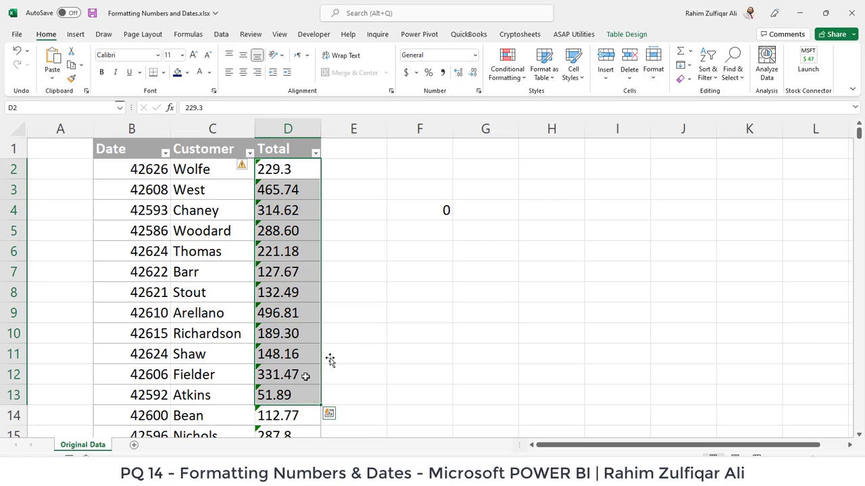
pyautogui.click(429, 216)
pyautogui.press('Delete')
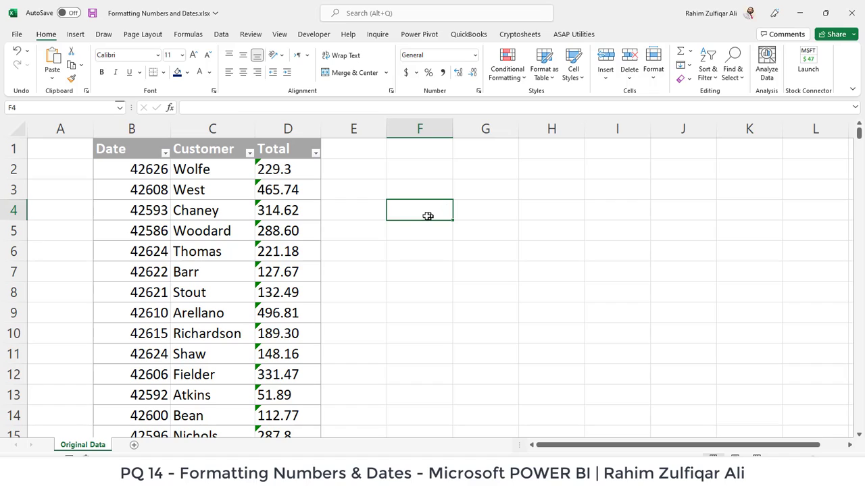
# Check the serial-number dates in B2:B11 and the Totals in D2:D11, then open Power BI's common data sources
pyautogui.click(275, 190)
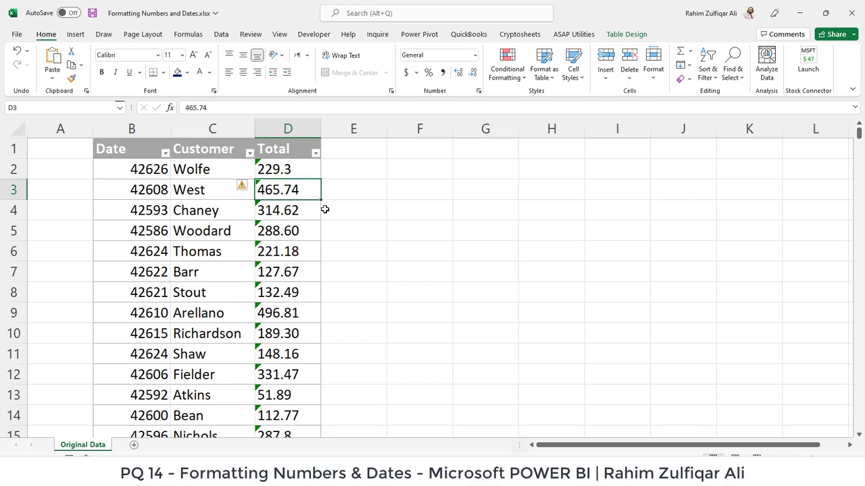
pyautogui.click(135, 173)
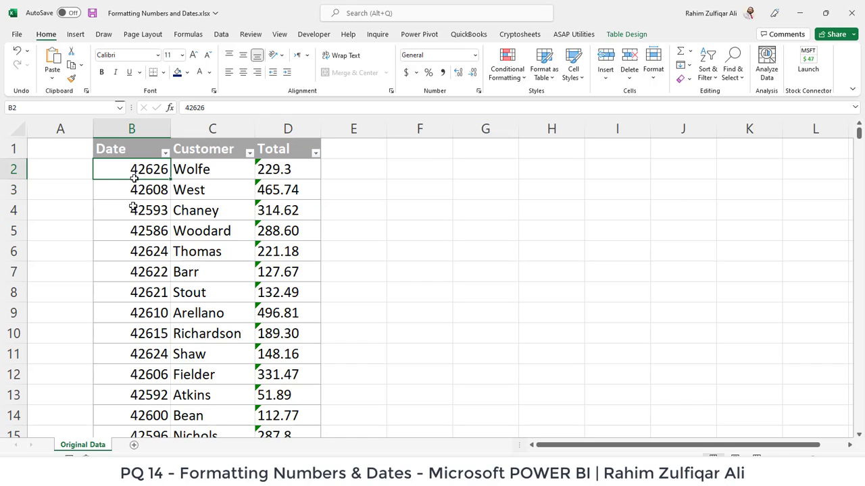
pyautogui.moveTo(133, 208); pyautogui.dragTo(143, 362)
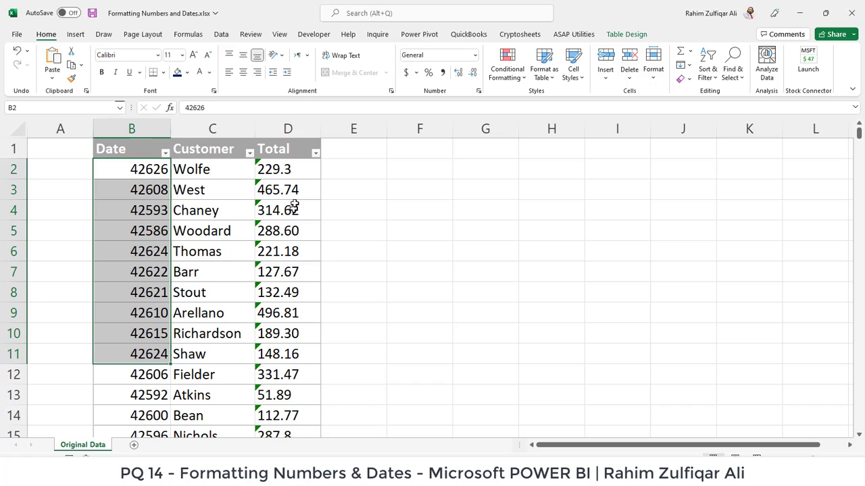
pyautogui.moveTo(286, 168); pyautogui.dragTo(297, 355)
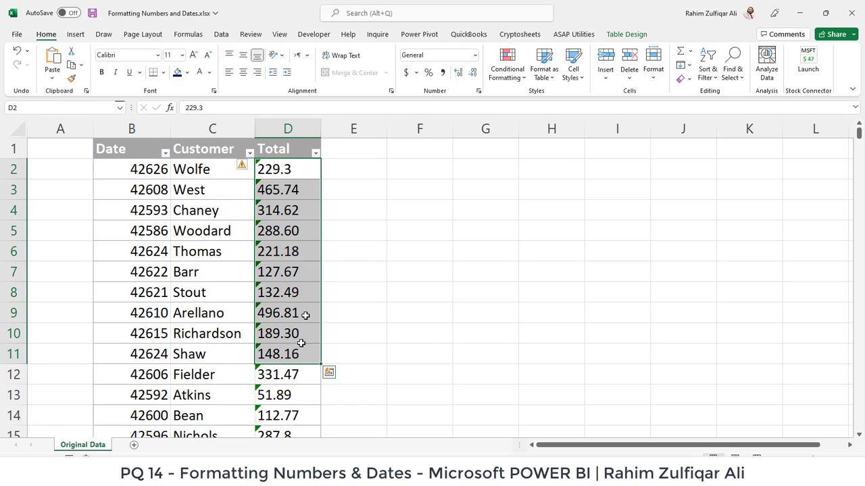
pyautogui.click(298, 251)
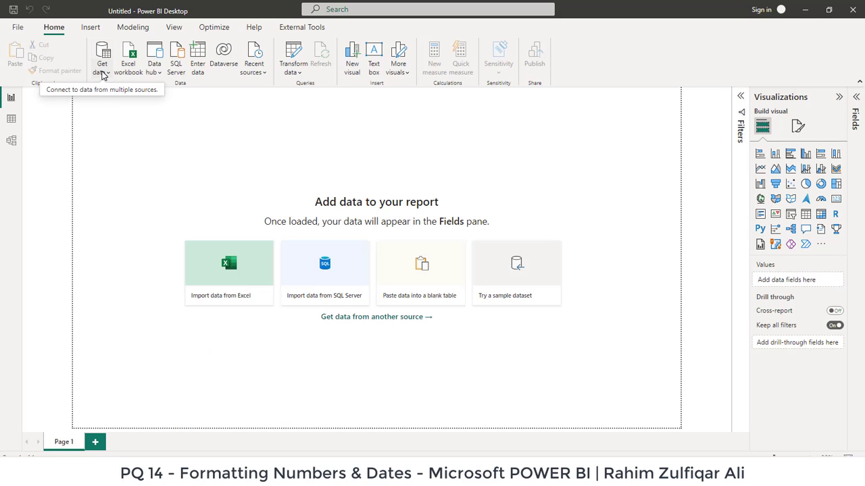
pyautogui.click(103, 73)
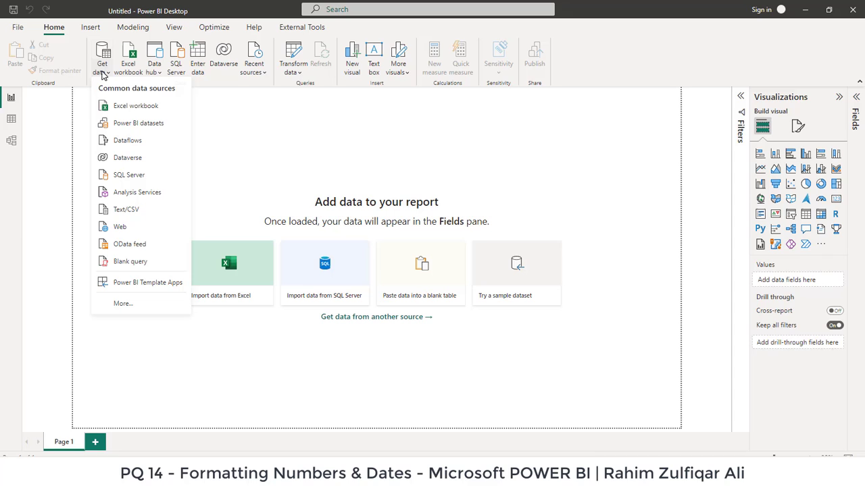
# Open Formatting Numbers and Dates.xlsx from the PQ 14 folder and select Table1 for import
pyautogui.press('Escape')
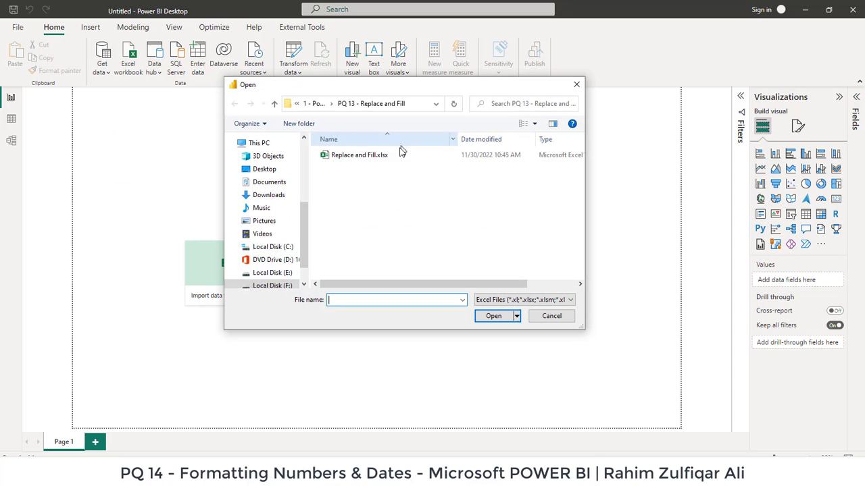
pyautogui.click(315, 106)
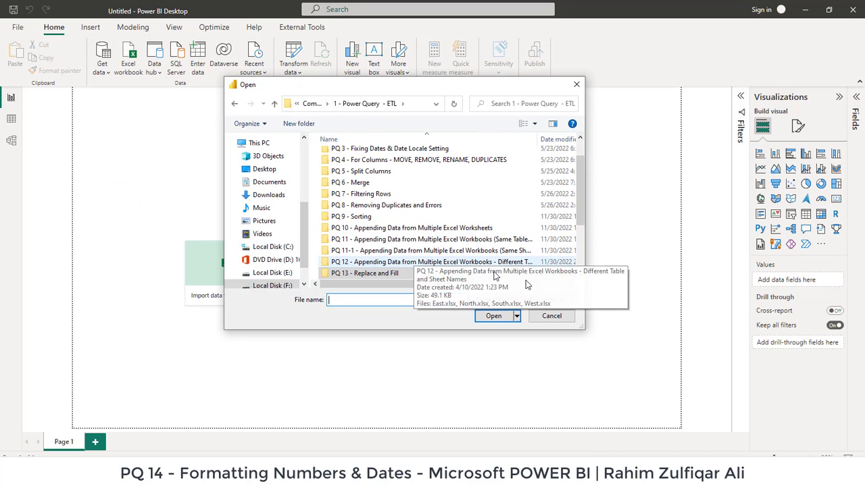
pyautogui.click(580, 277)
pyautogui.click(580, 277)
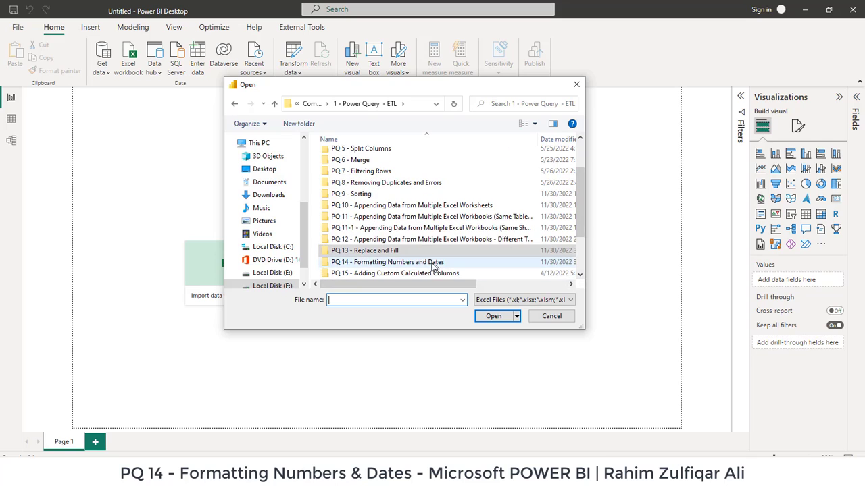
pyautogui.doubleClick(413, 262)
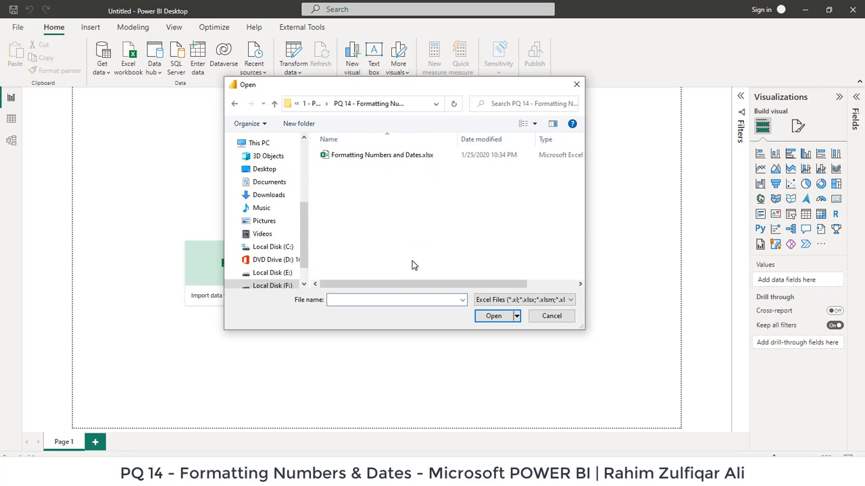
pyautogui.doubleClick(357, 156)
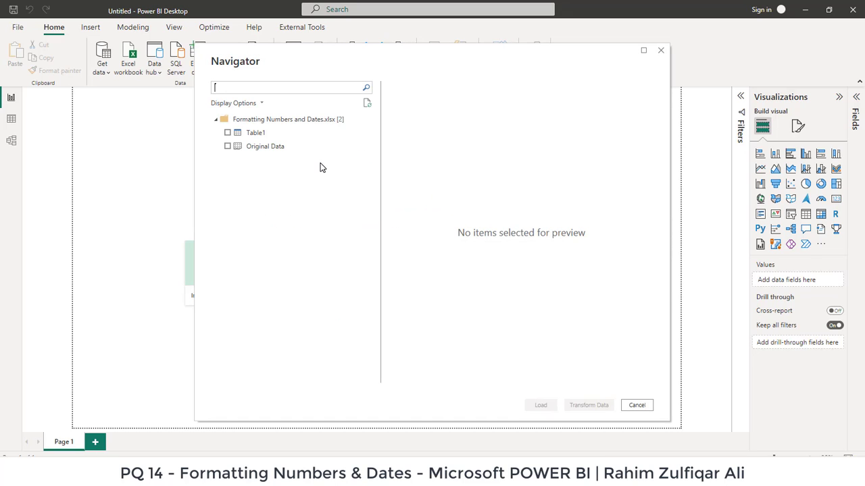
pyautogui.click(259, 134)
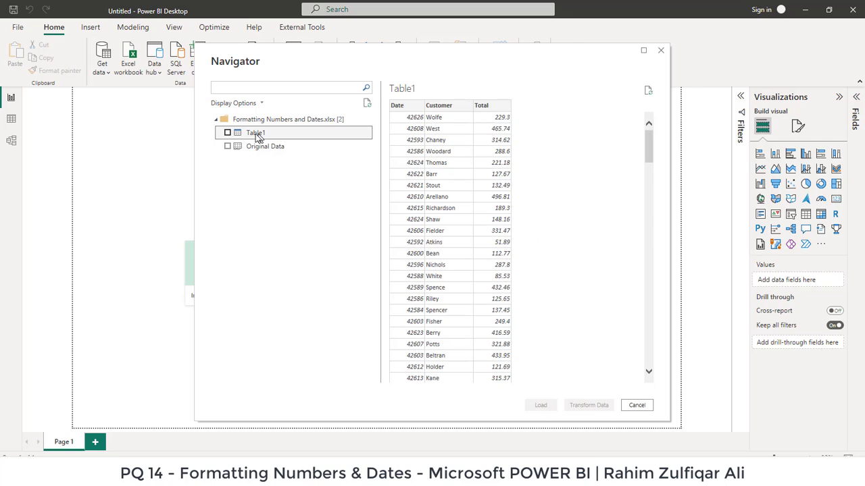
pyautogui.click(227, 132)
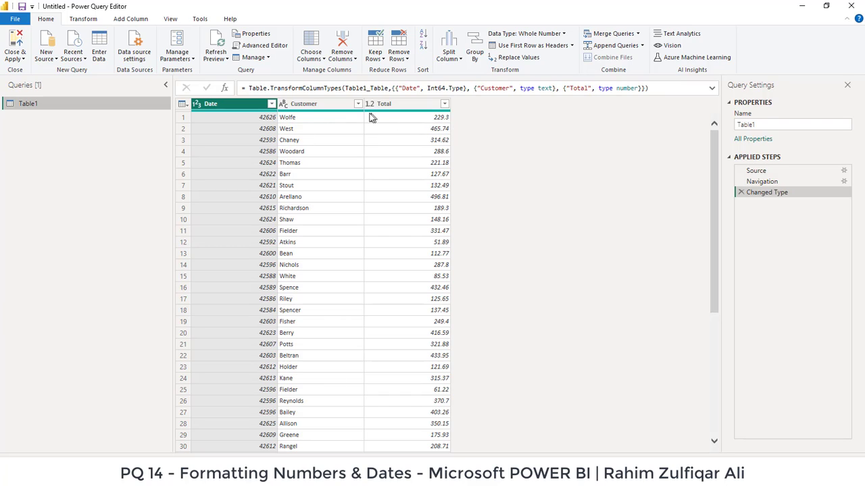
# Change the Total column's type to Whole Number as a new Changed Type1 step
pyautogui.click(389, 106)
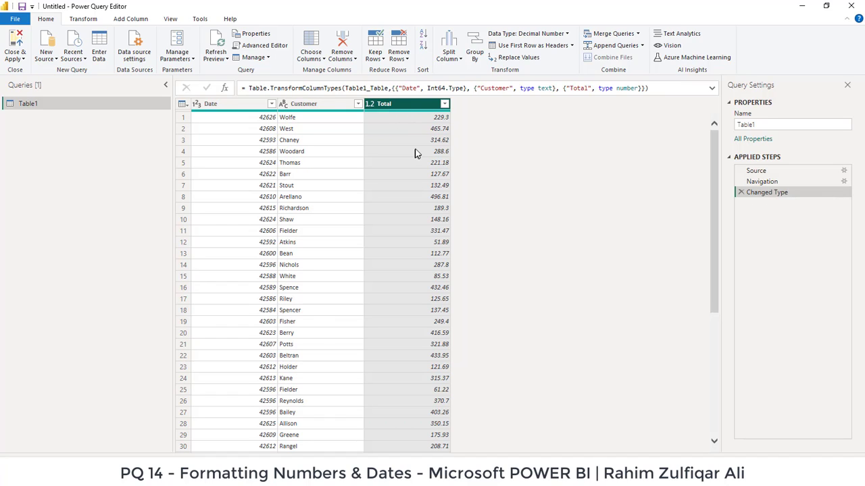
pyautogui.click(370, 104)
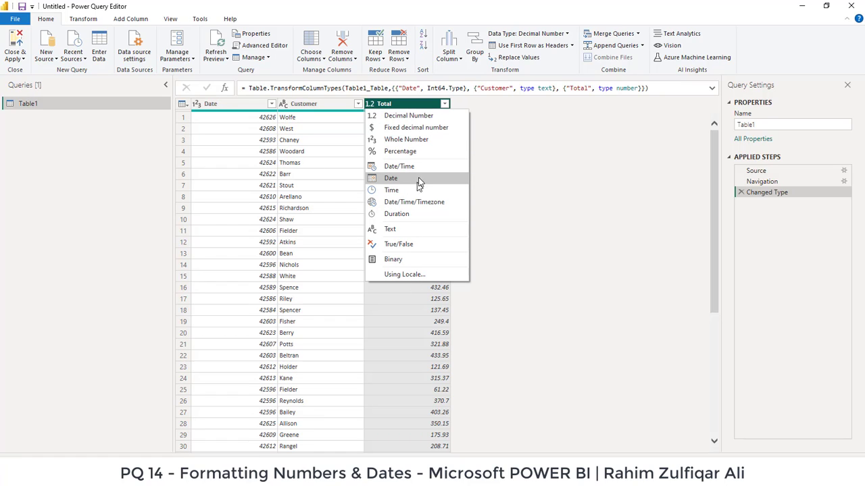
pyautogui.click(406, 141)
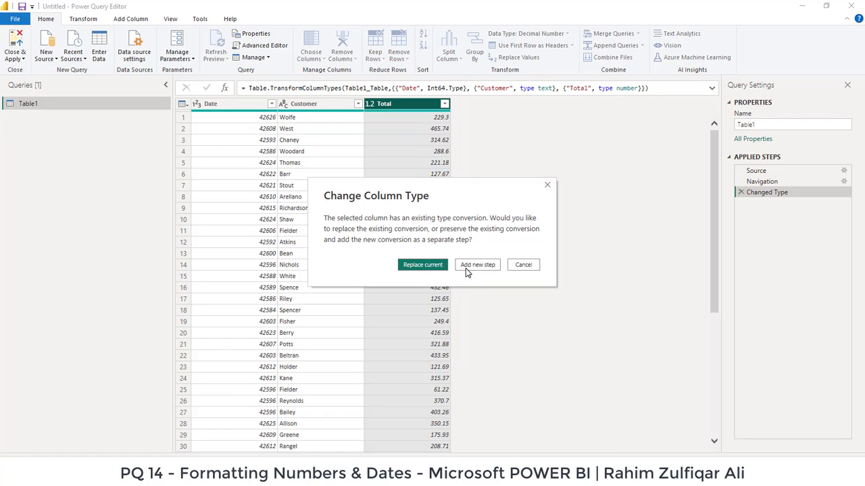
pyautogui.click(466, 267)
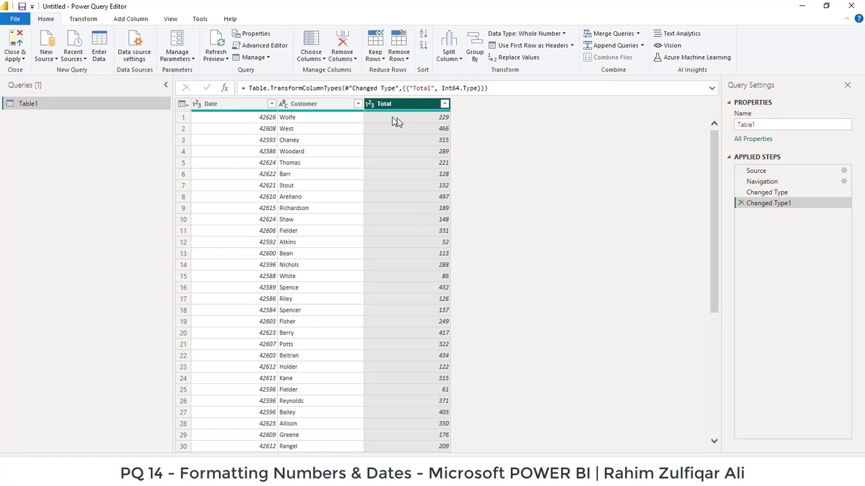
pyautogui.click(369, 104)
# Set the Date column's type to Date so 42626 displays as 9/13/2016
pyautogui.click(408, 322)
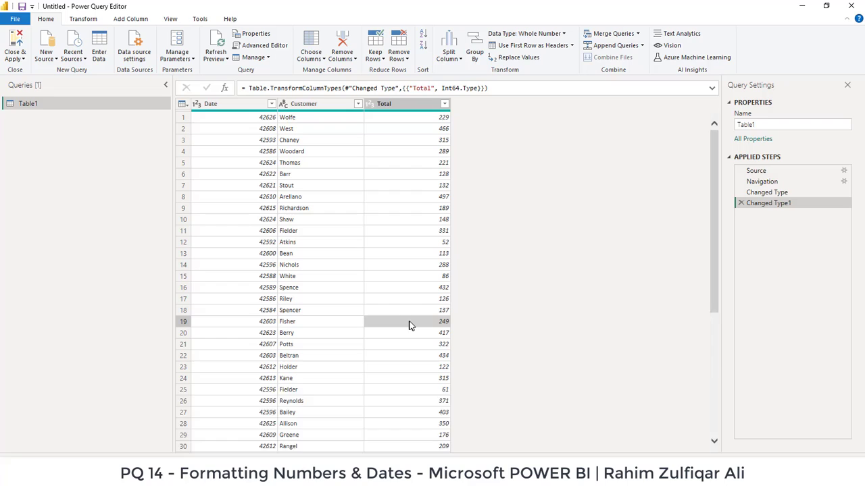
pyautogui.click(236, 108)
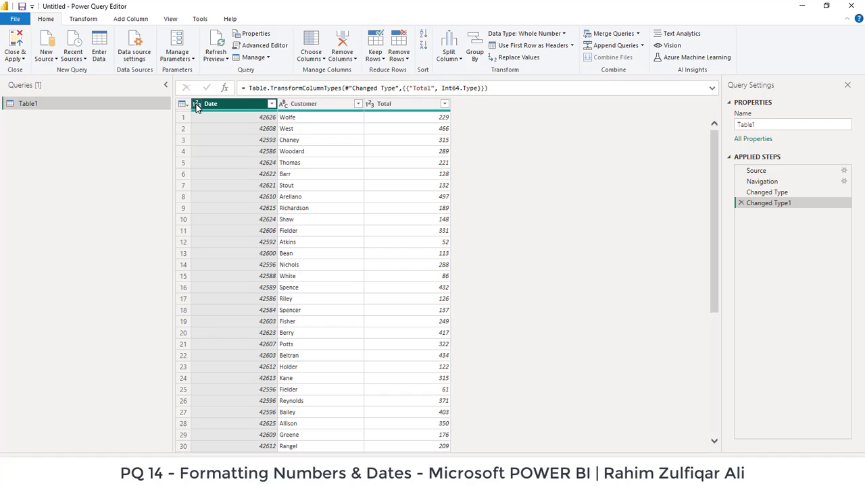
pyautogui.click(196, 106)
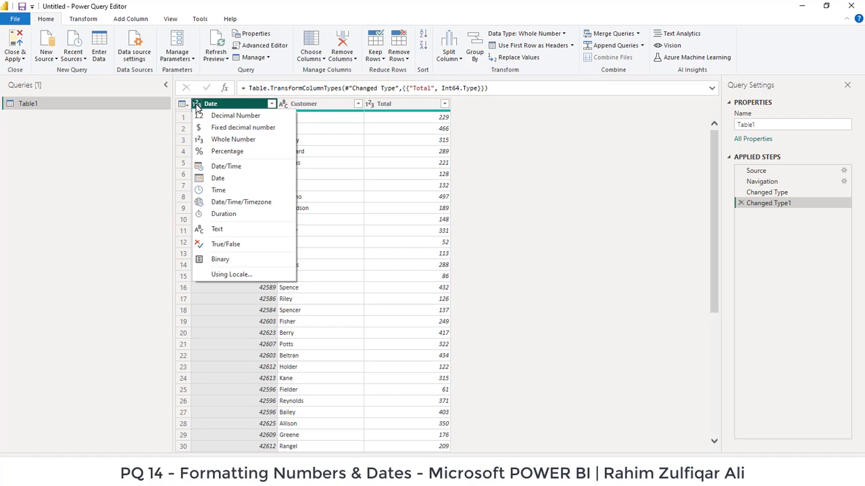
pyautogui.click(220, 180)
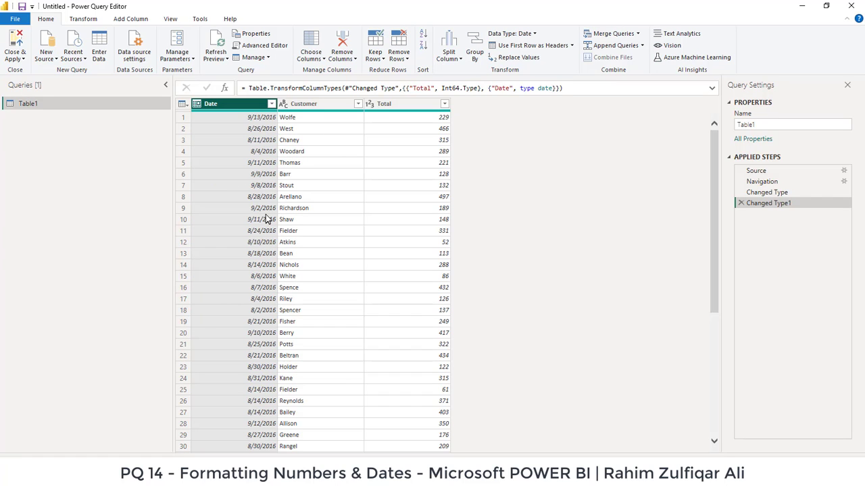
pyautogui.click(268, 143)
pyautogui.click(269, 265)
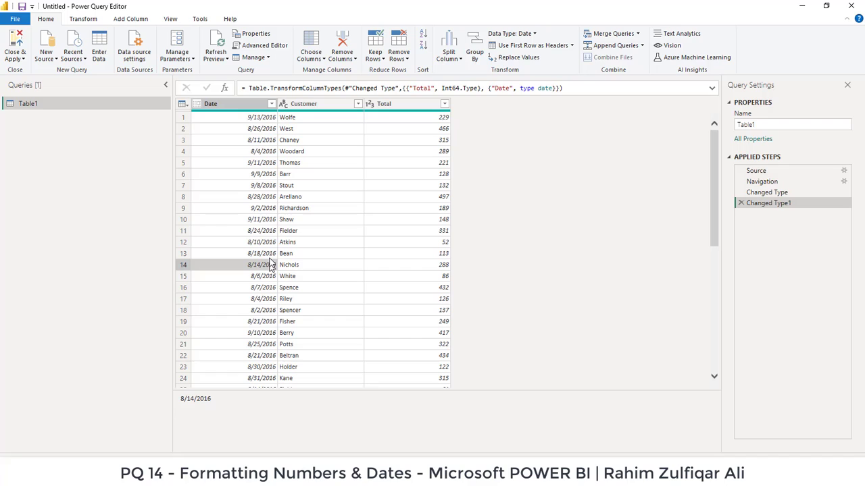
pyautogui.click(258, 128)
pyautogui.click(258, 117)
pyautogui.click(258, 163)
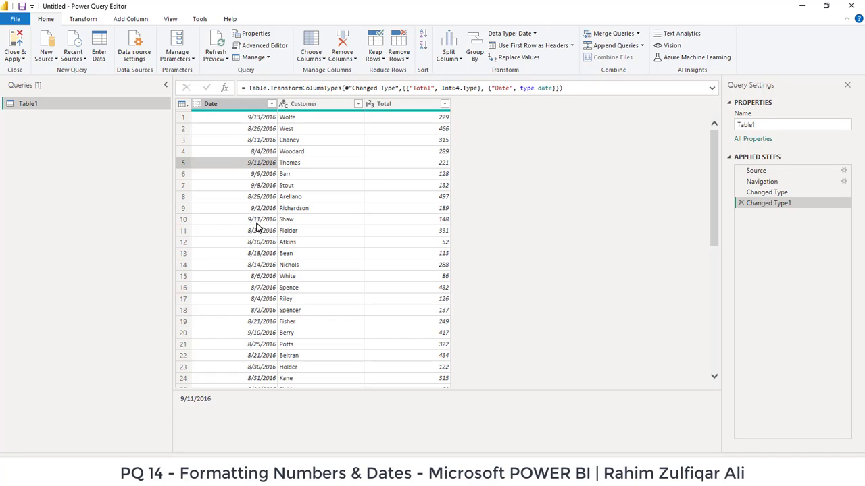
pyautogui.click(16, 61)
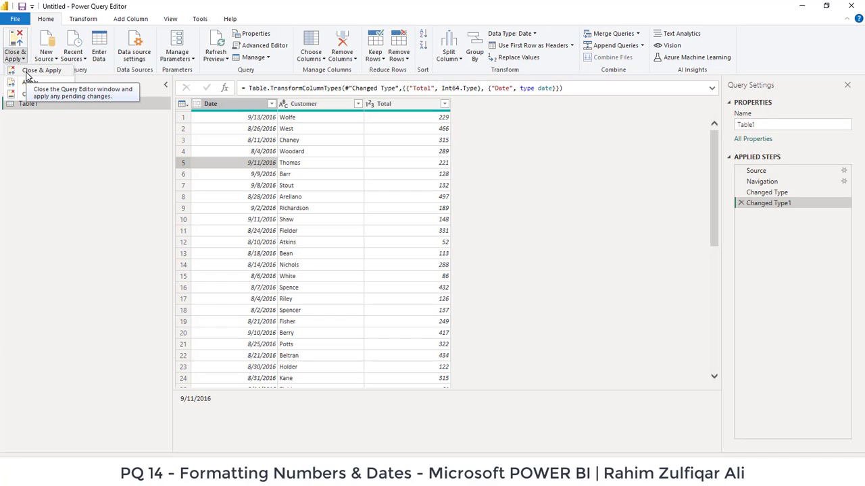
pyautogui.click(243, 142)
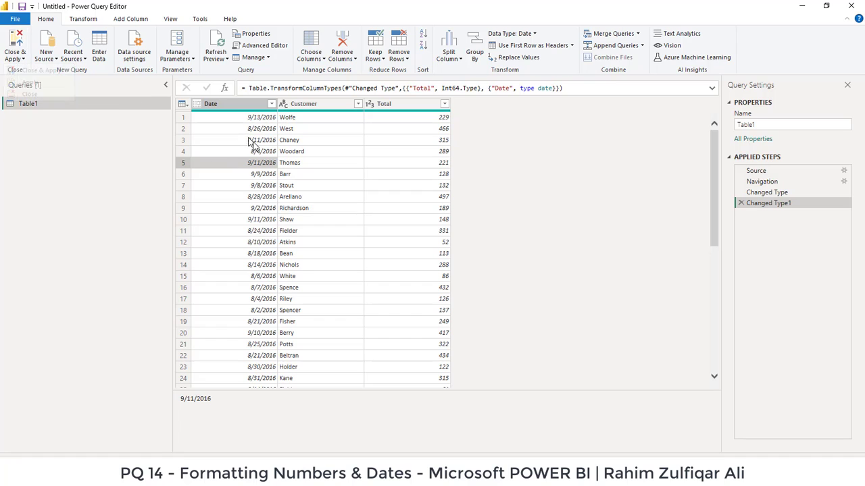
pyautogui.click(276, 129)
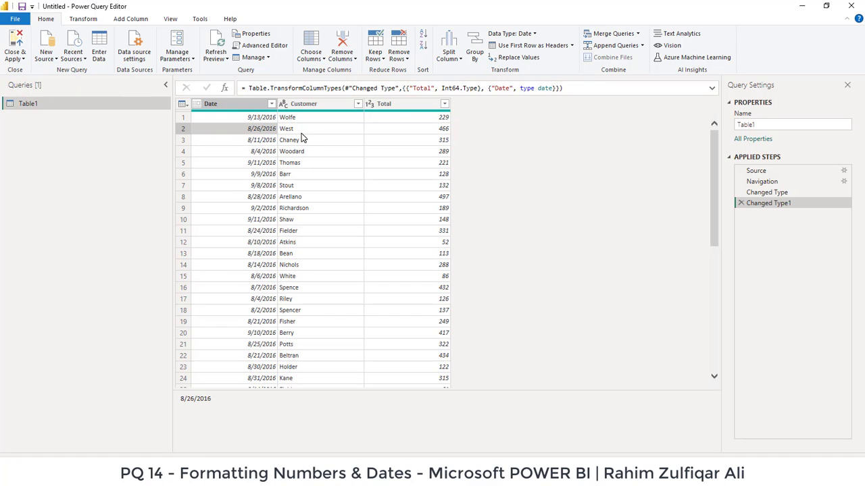
pyautogui.click(304, 134)
pyautogui.scroll(-16, 347, 203)
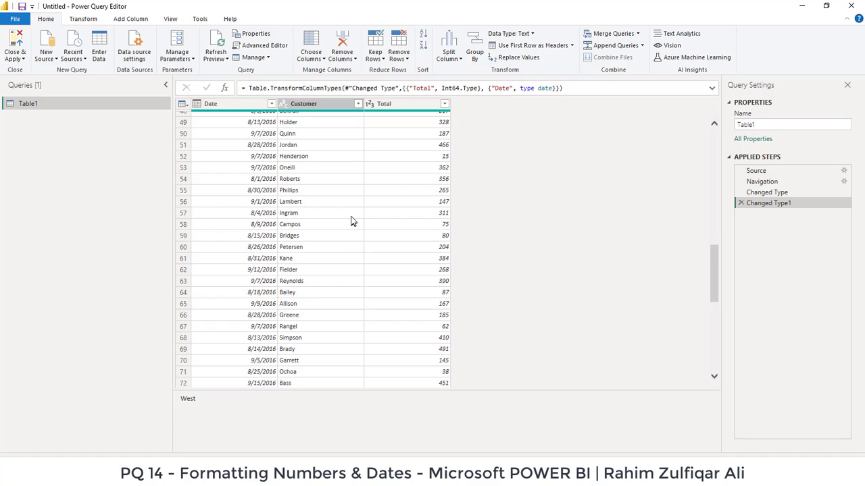
pyautogui.scroll(16, 350, 220)
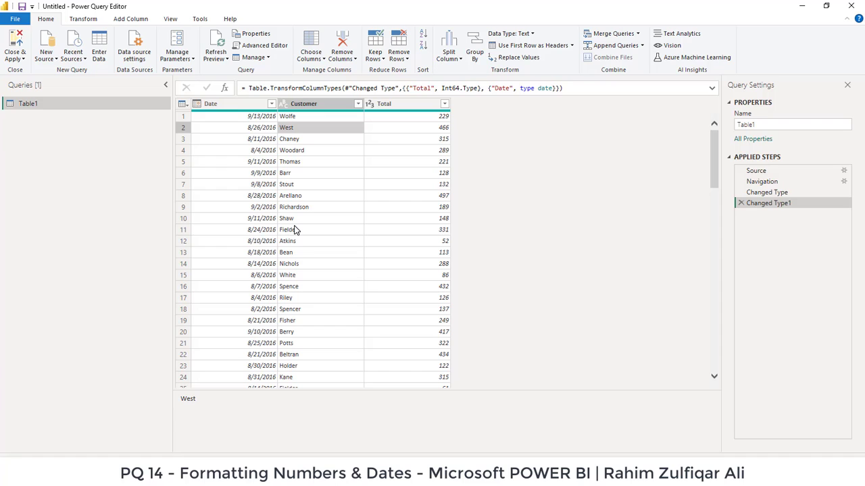
pyautogui.scroll(-7, 295, 230)
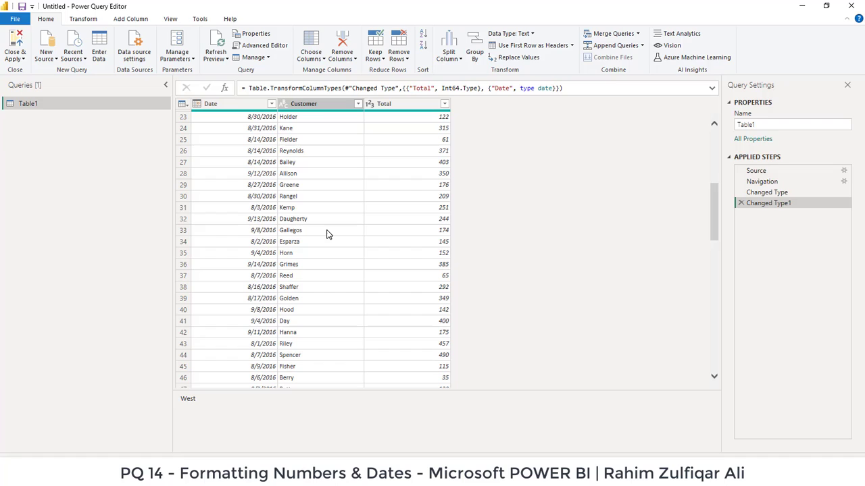
pyautogui.scroll(7, 326, 234)
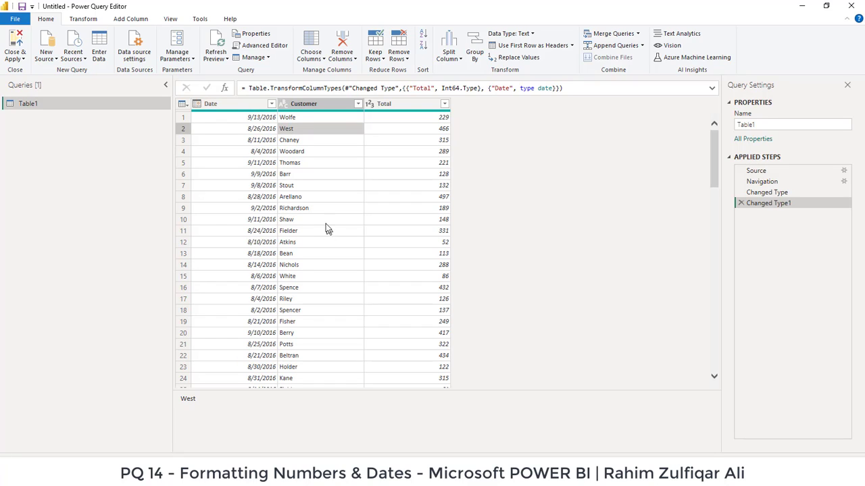
pyautogui.click(325, 210)
pyautogui.click(406, 186)
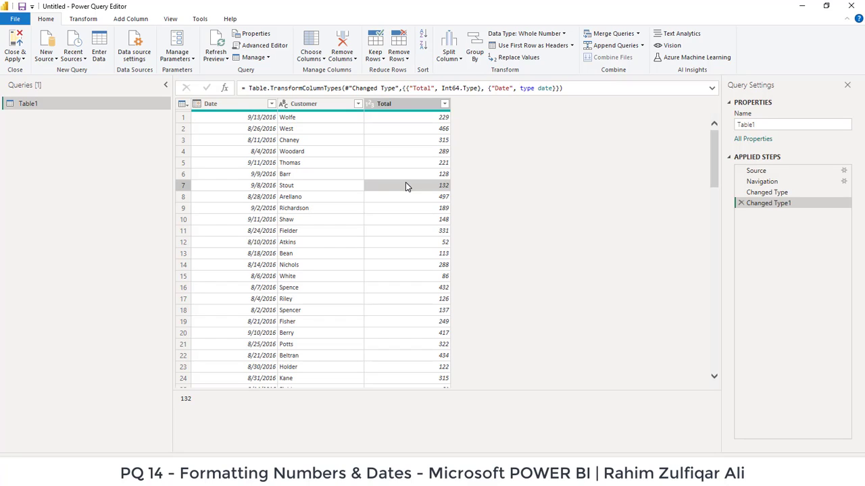
pyautogui.click(250, 141)
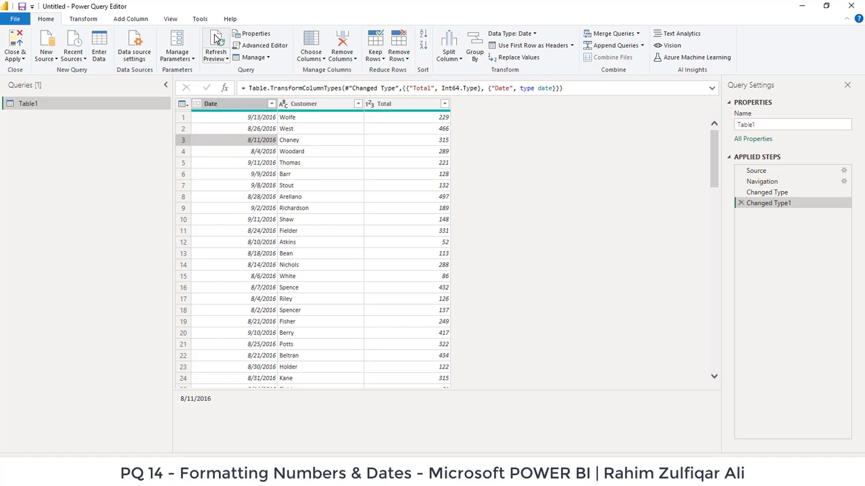
pyautogui.click(306, 177)
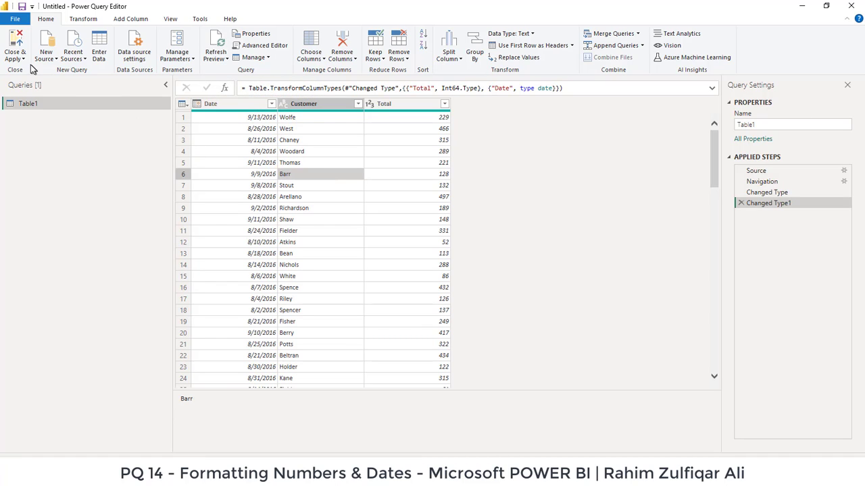